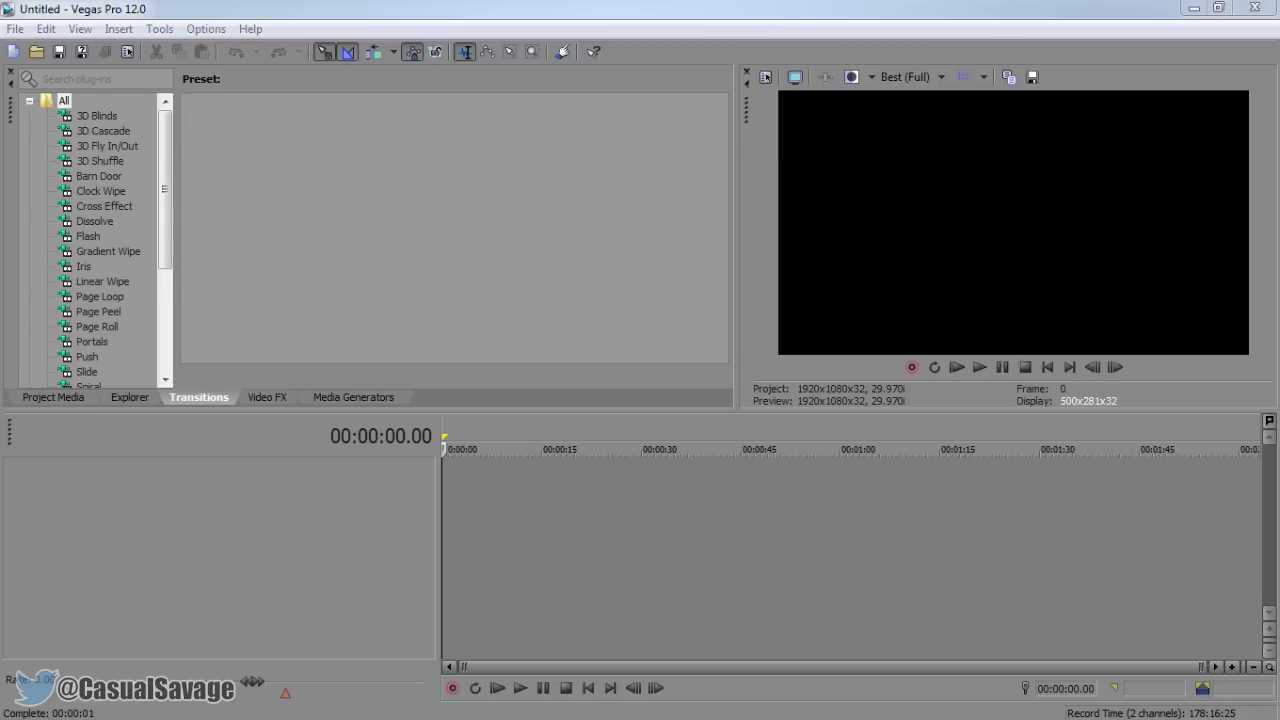
Step: Add the MP3 song to a new audio track and loop-select its full 4:36 length
{"action": "left_click_drag", "start_coordinate": [235, 384], "coordinate": [448, 495]}
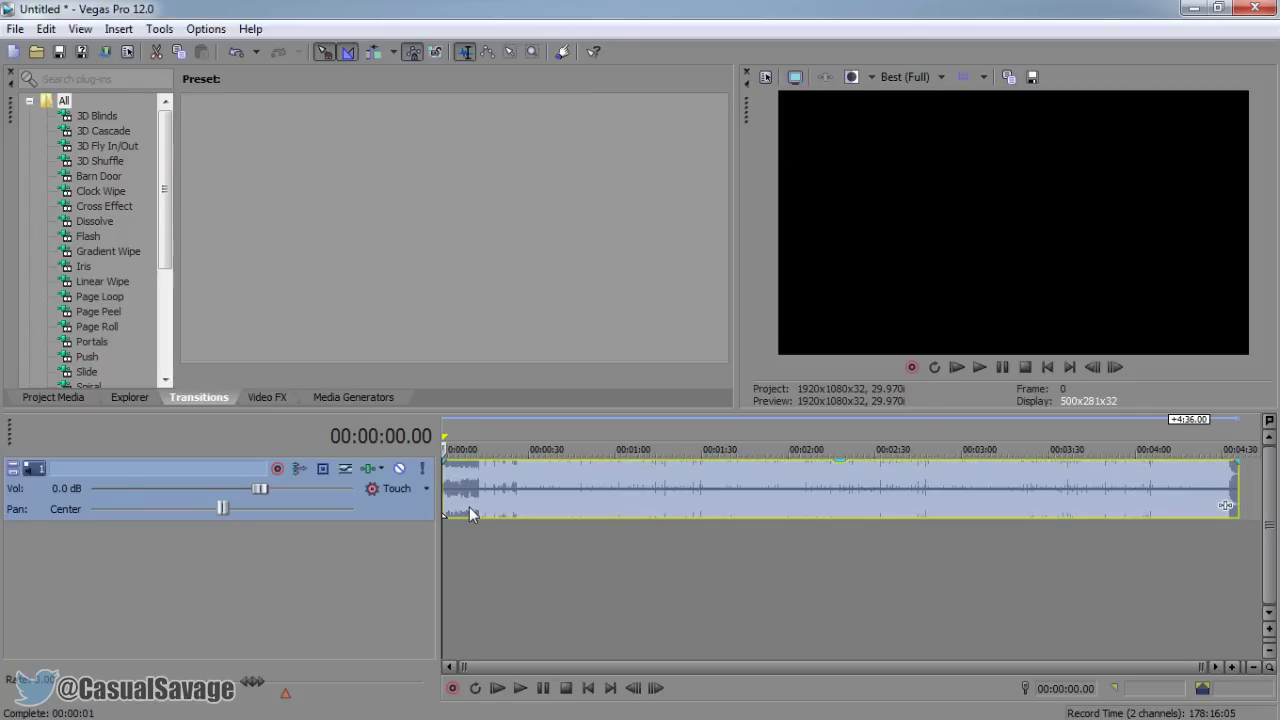
{"action": "double_click", "coordinate": [528, 501]}
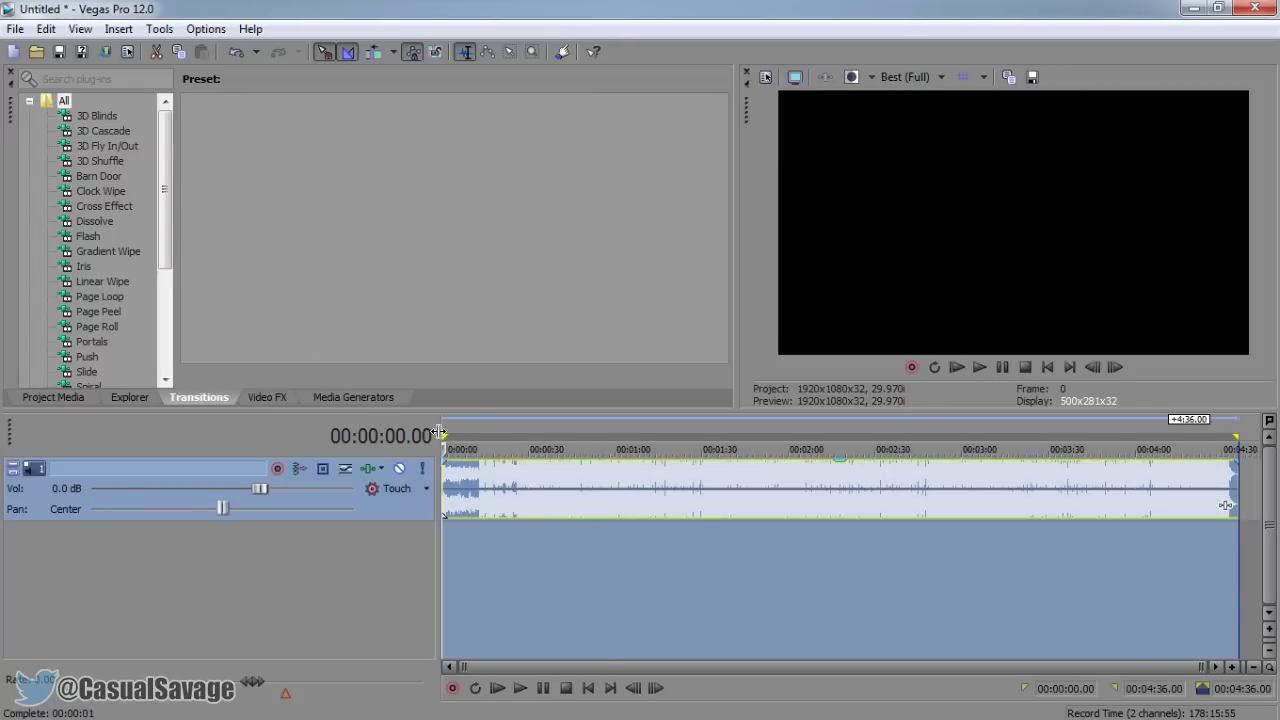
{"action": "left_click", "coordinate": [15, 28]}
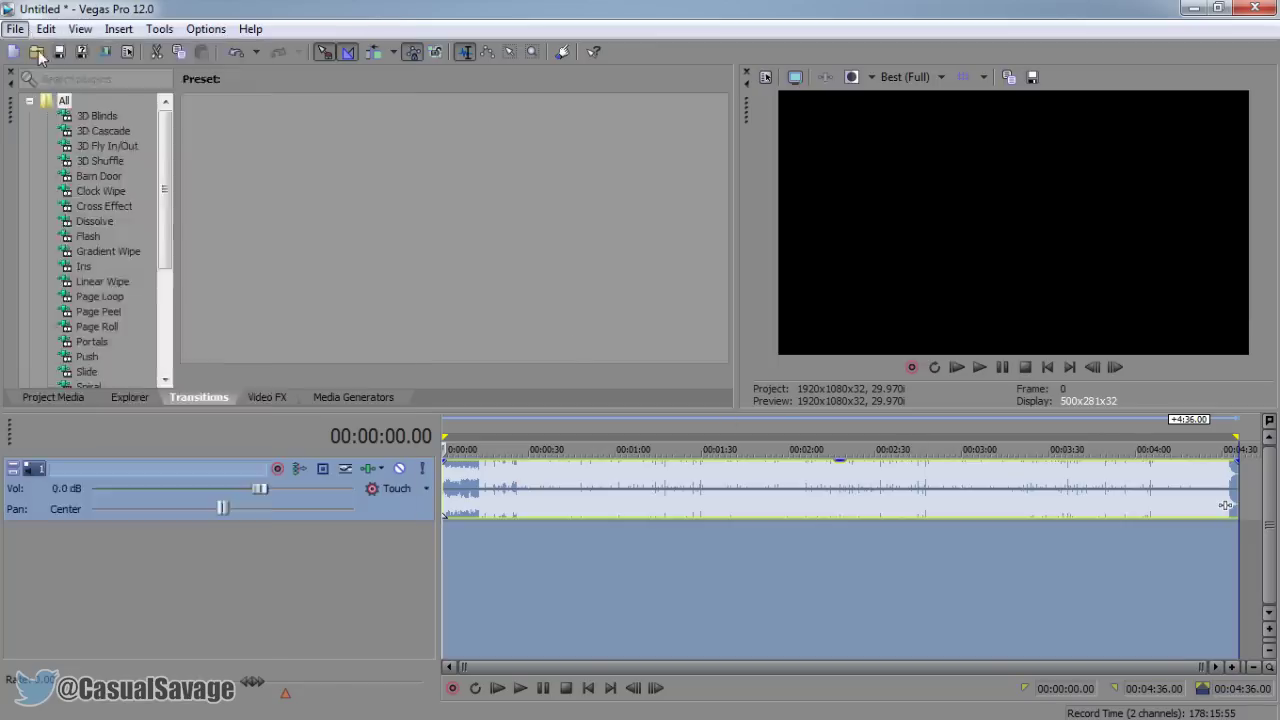
Step: In Render As, choose the Wave (Microsoft) Default Template as the output format
{"action": "left_click", "coordinate": [54, 162]}
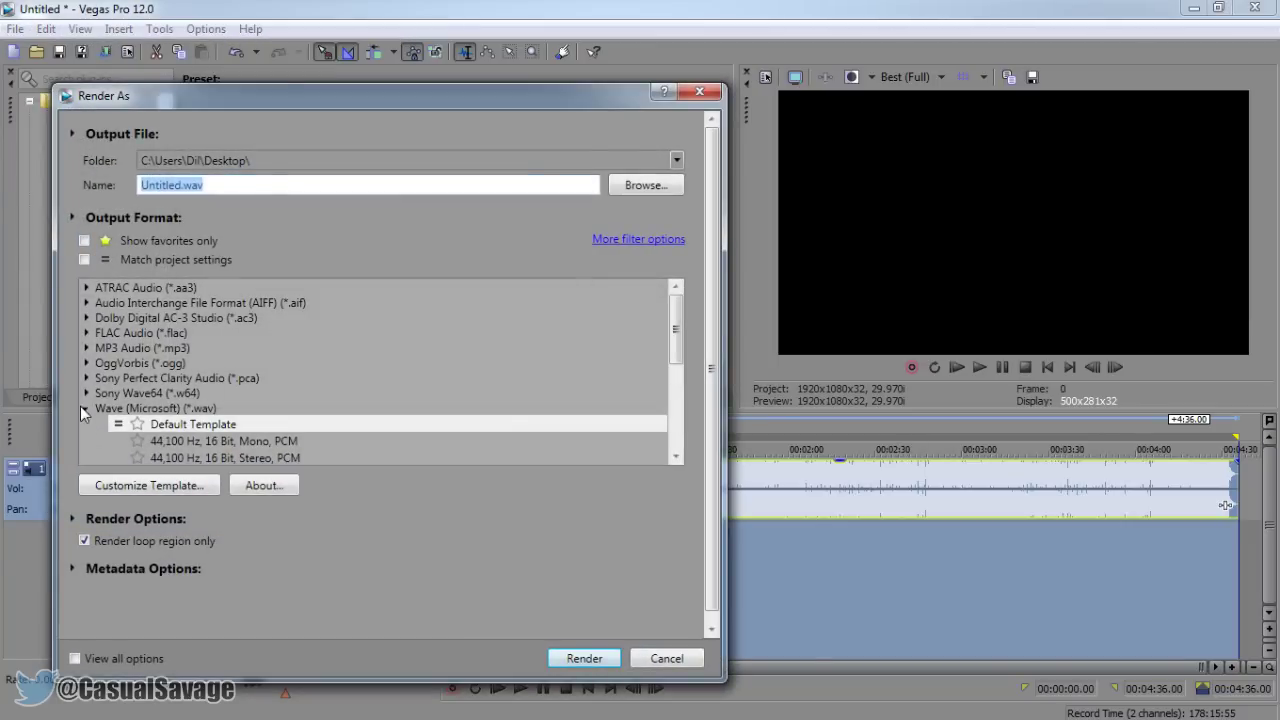
{"action": "left_click", "coordinate": [84, 409]}
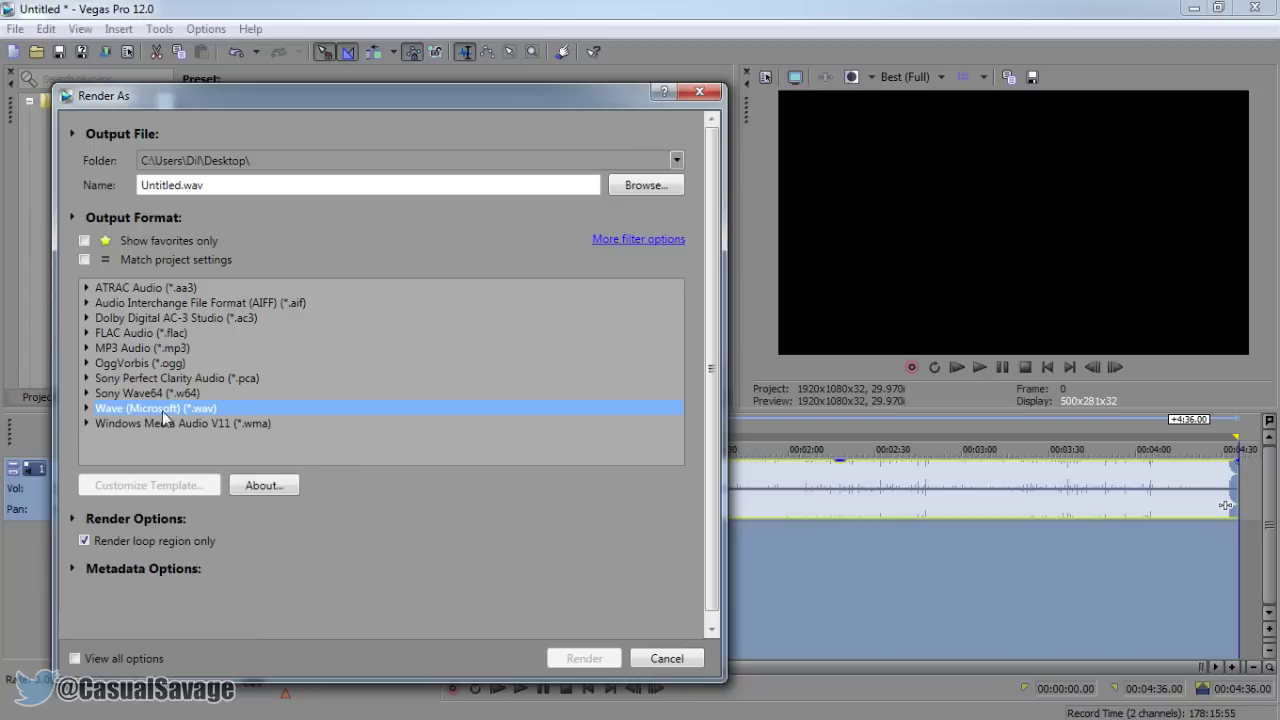
{"action": "left_click", "coordinate": [162, 345]}
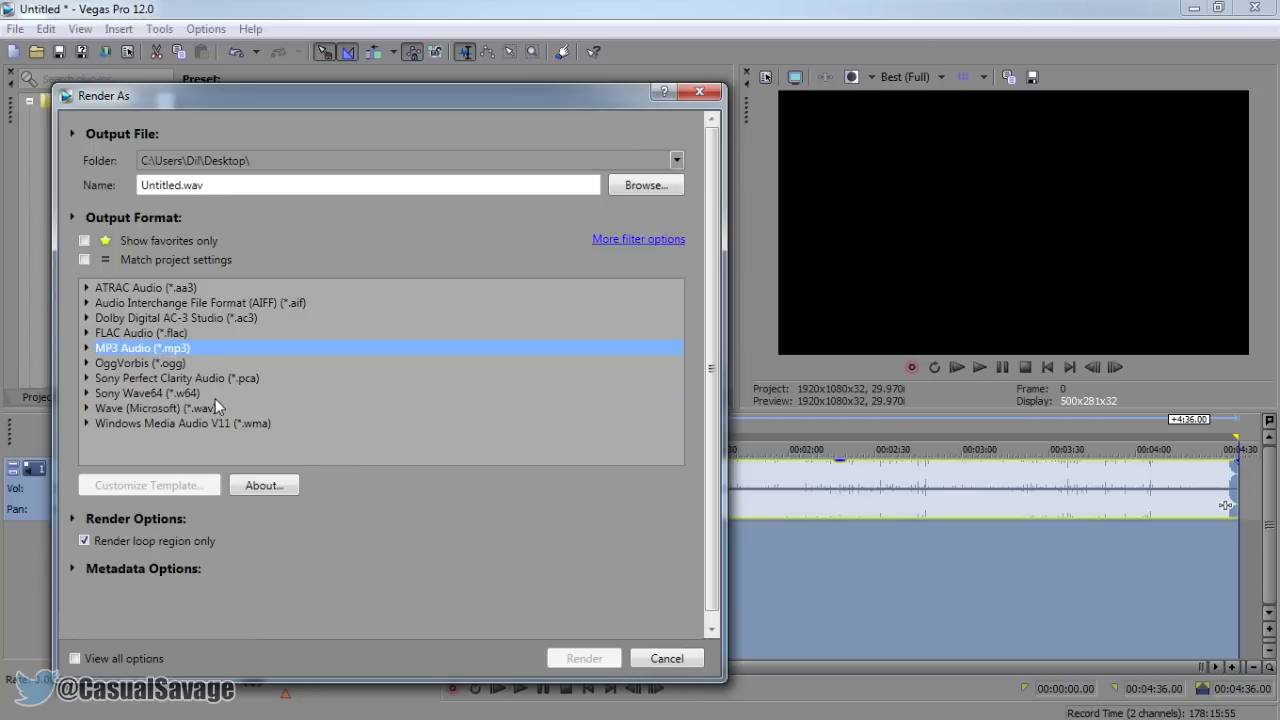
{"action": "left_click", "coordinate": [214, 405]}
{"action": "key", "text": "f"}
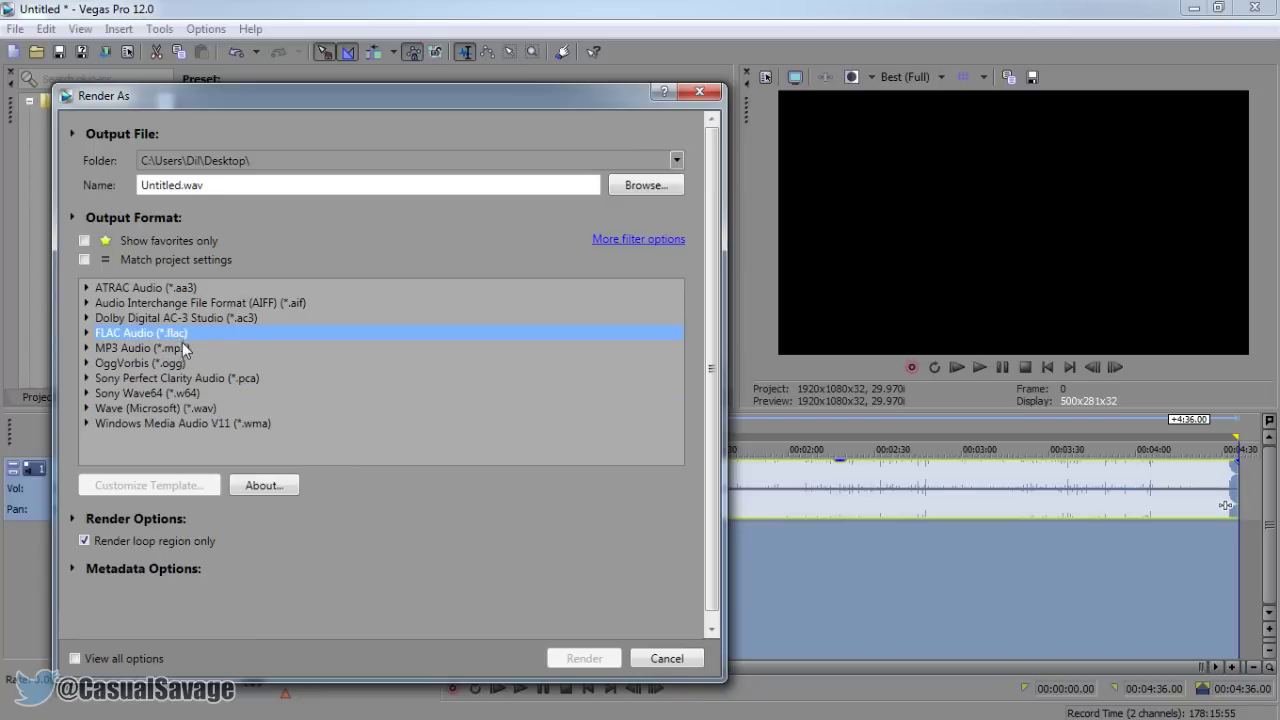
{"action": "left_click", "coordinate": [85, 408]}
{"action": "left_click", "coordinate": [174, 424]}
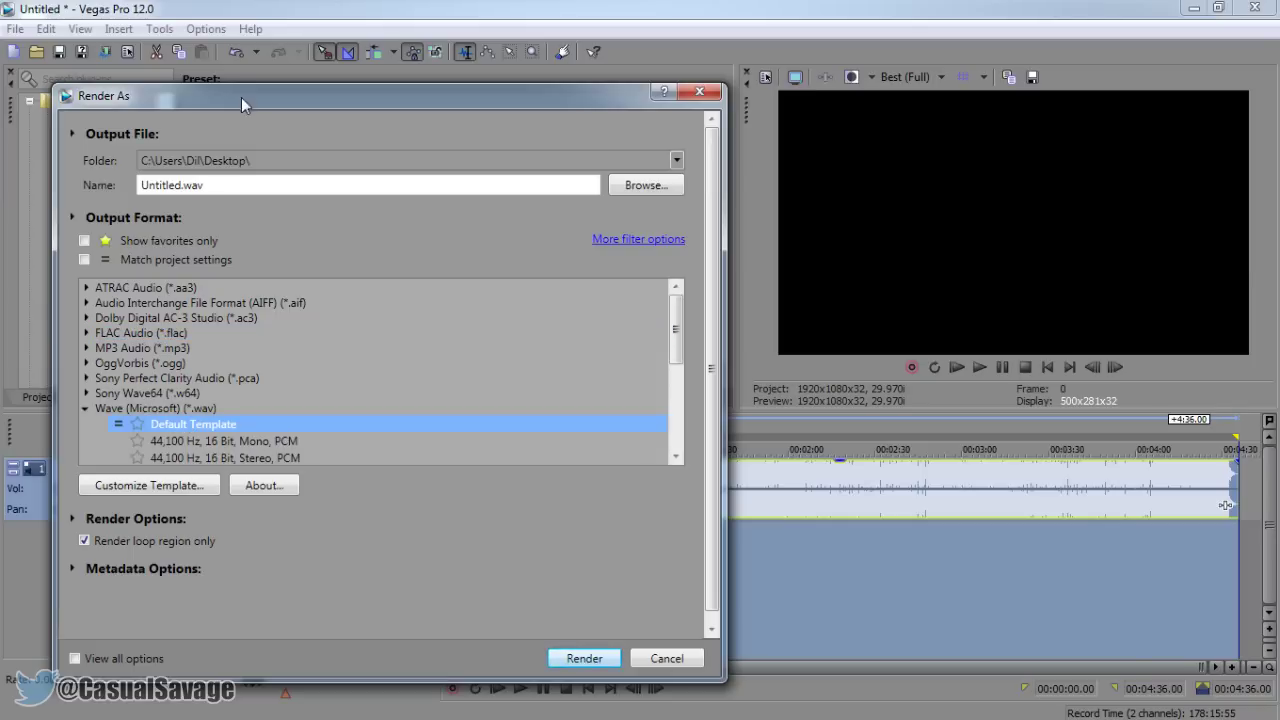
Step: Name the output Instrumental and render it to Instrumental.wav
{"action": "double_click", "coordinate": [220, 185]}
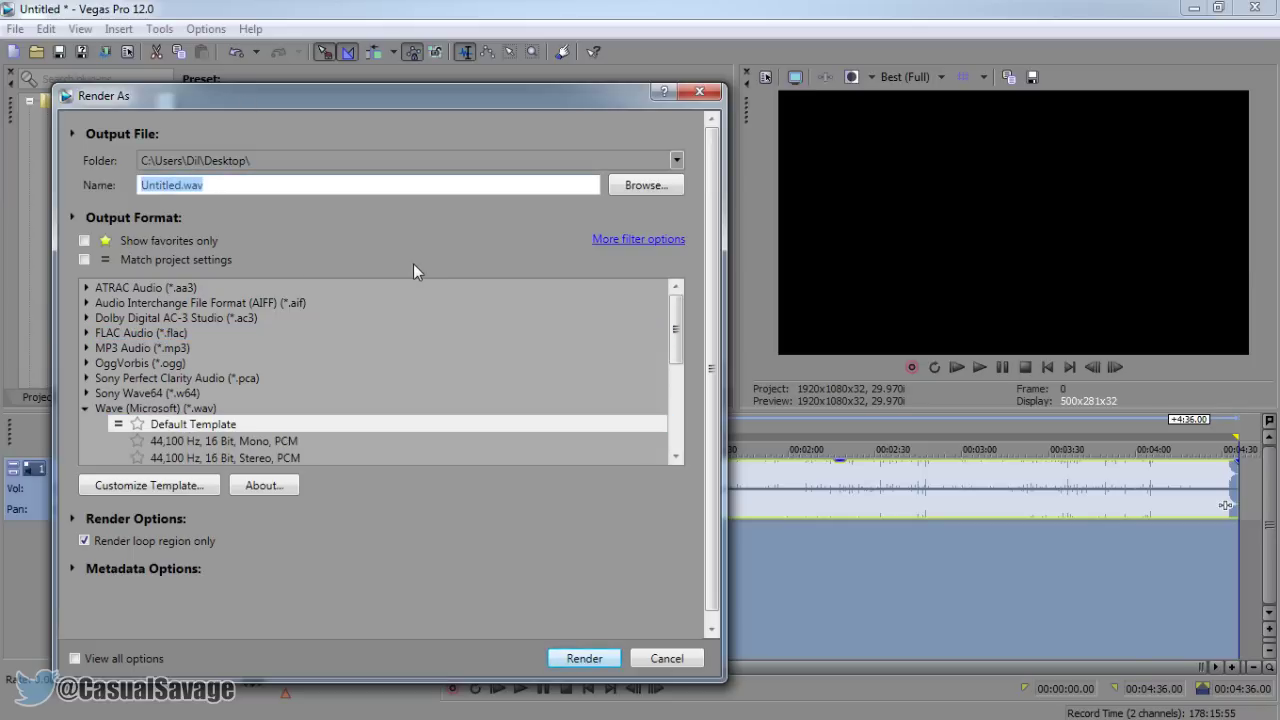
{"action": "type", "text": "Instrumental"}
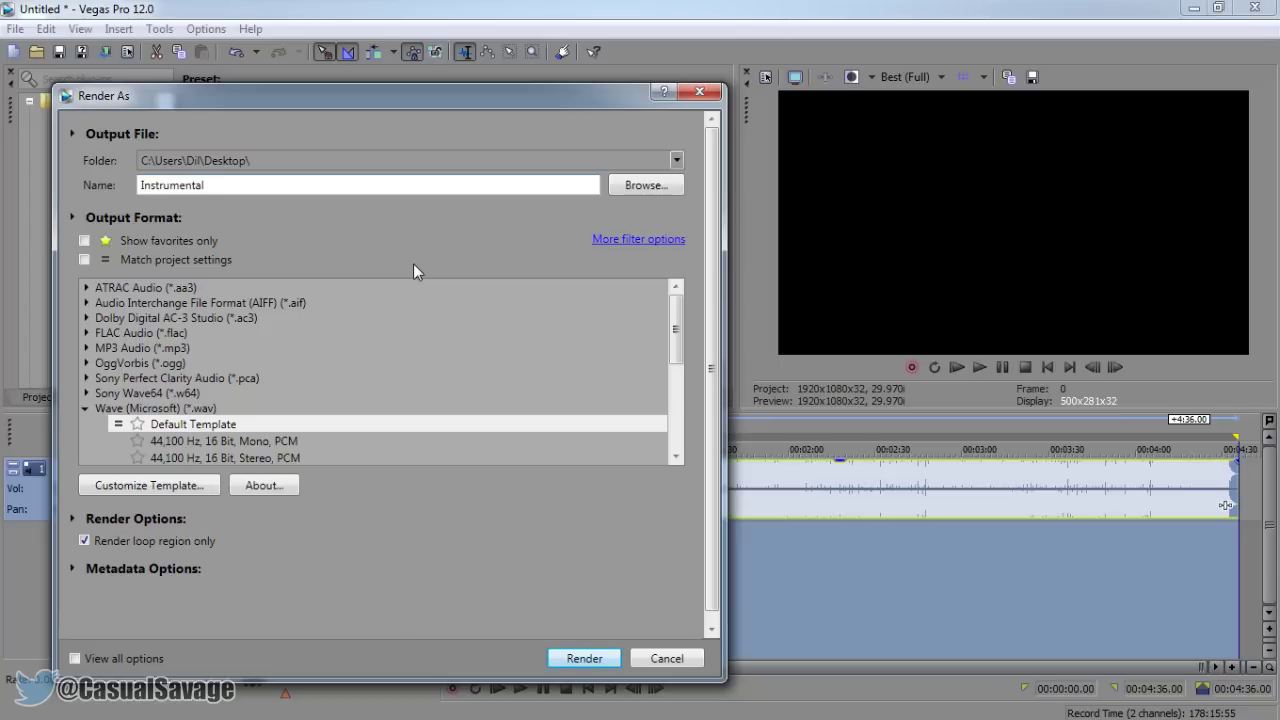
{"action": "key", "text": "Return"}
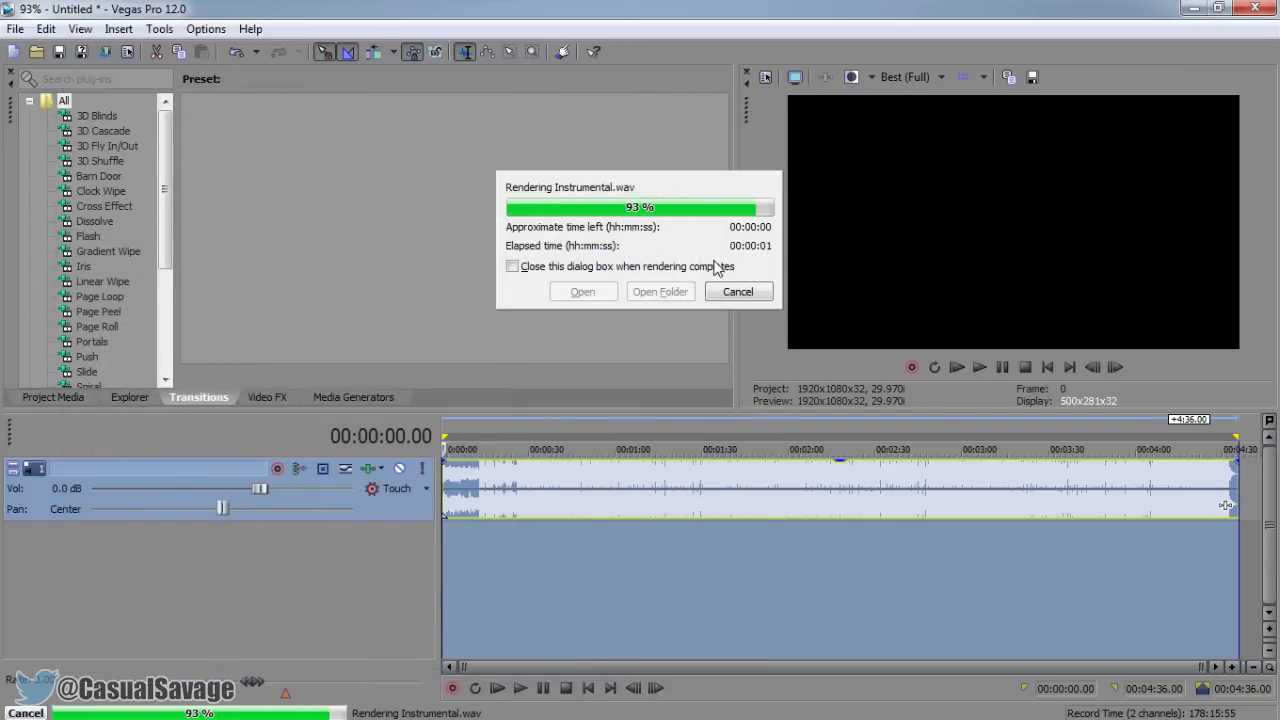
{"action": "left_click", "coordinate": [728, 291]}
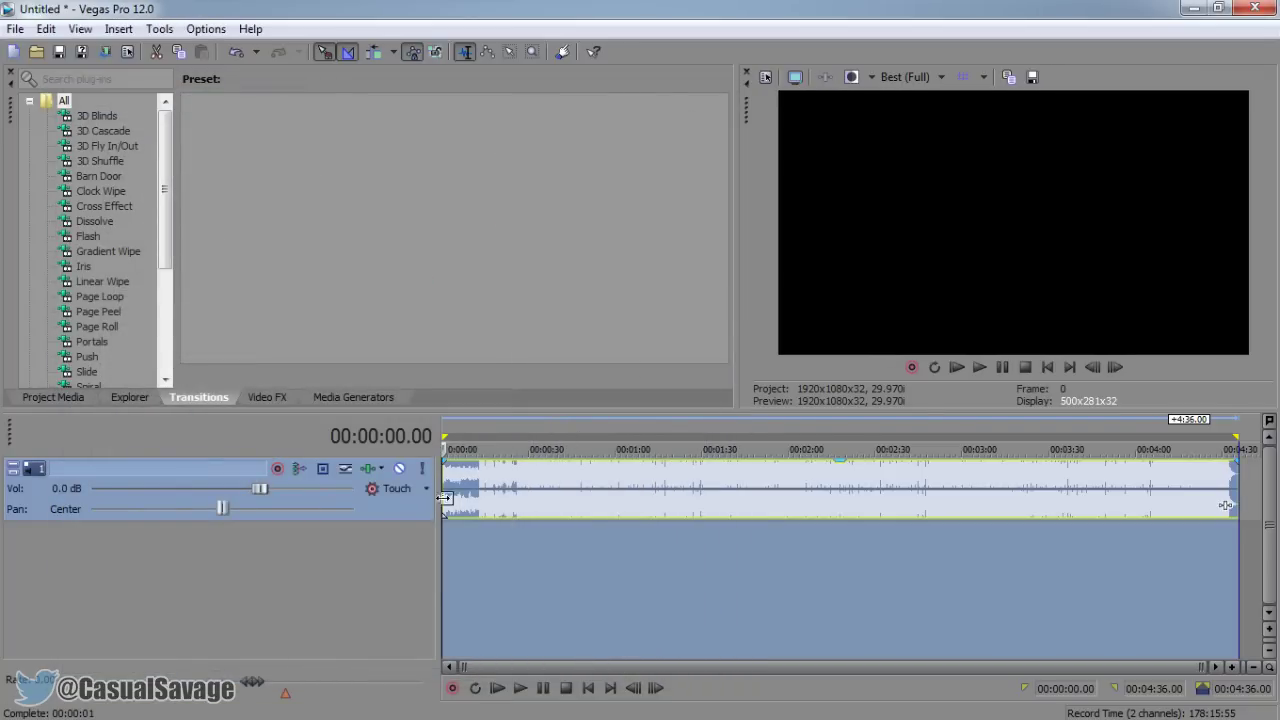
Step: Clear the timeline selection and insert a new video track above the audio track
{"action": "left_click", "coordinate": [502, 530]}
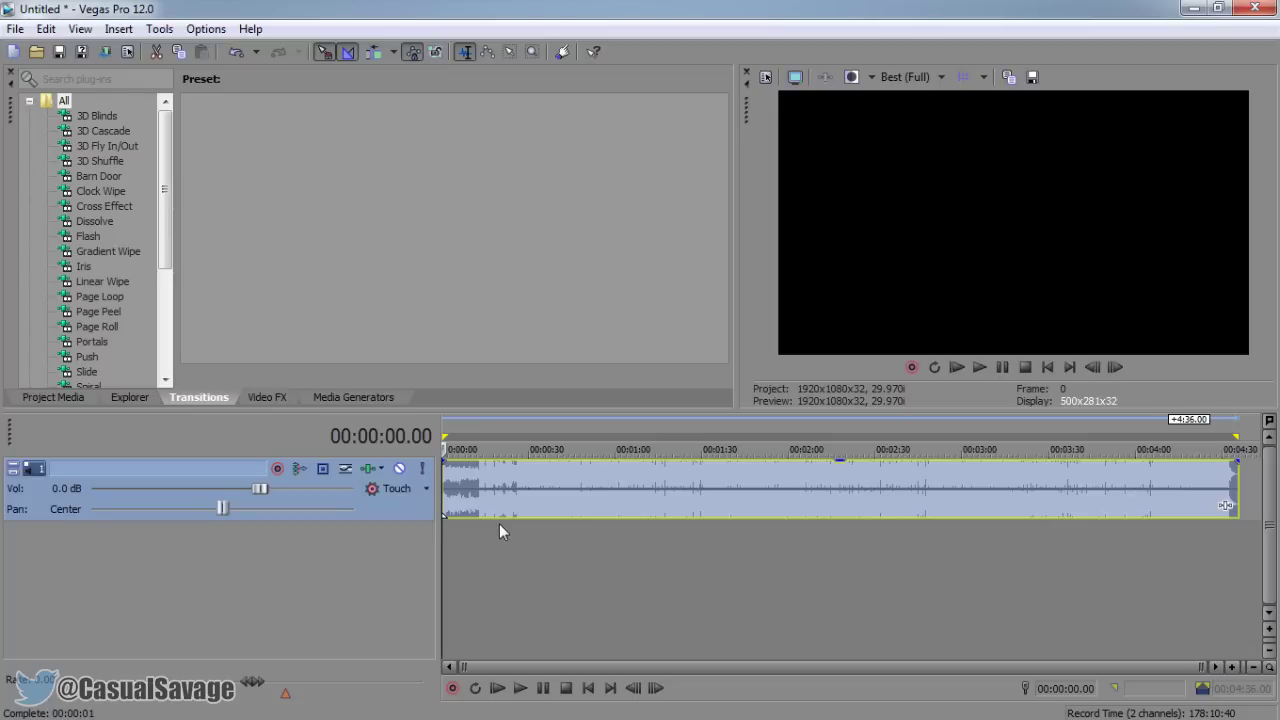
{"action": "right_click", "coordinate": [379, 547]}
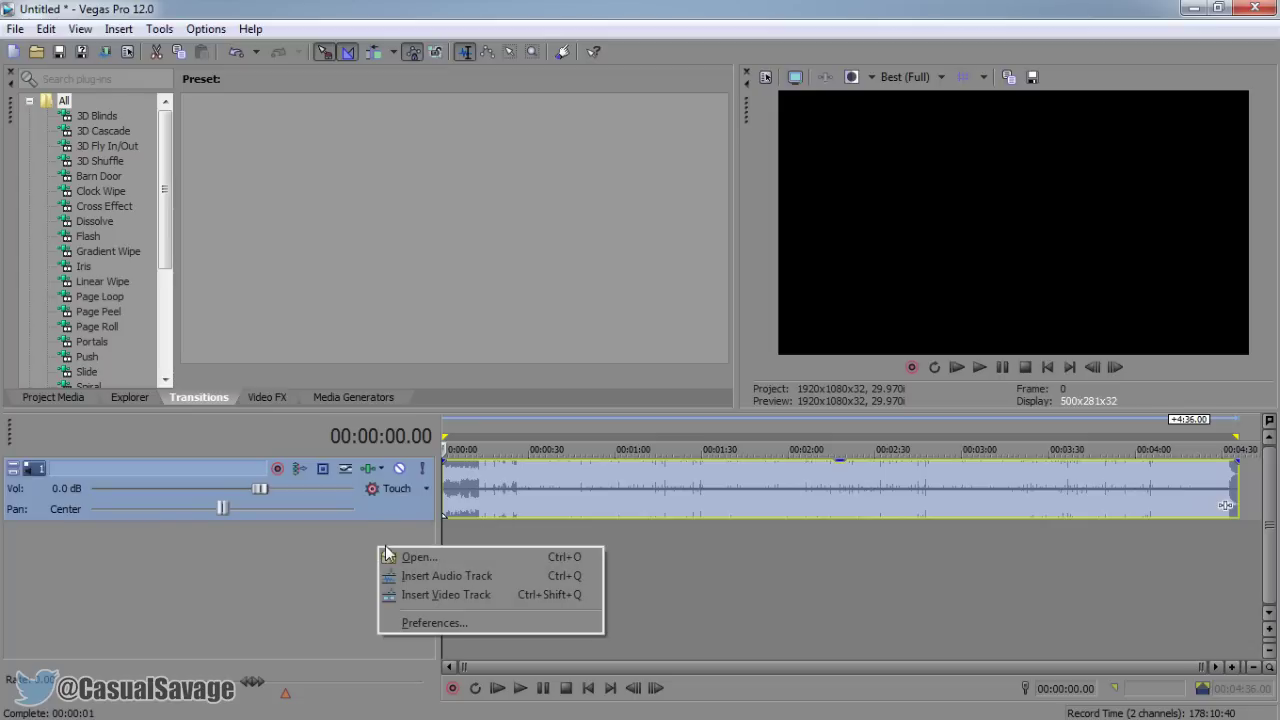
{"action": "left_click", "coordinate": [446, 596]}
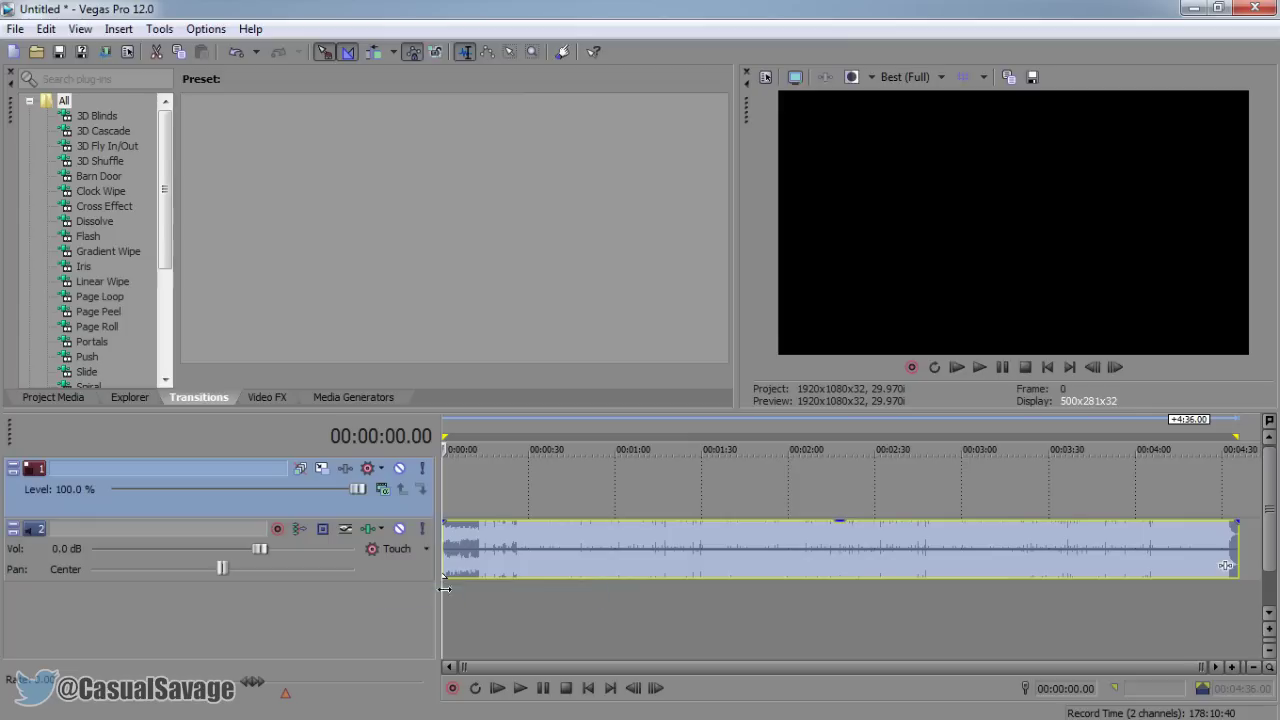
Step: Place a (Legacy) Text Soft Shadow event at the start of the video track
{"action": "left_click", "coordinate": [457, 493]}
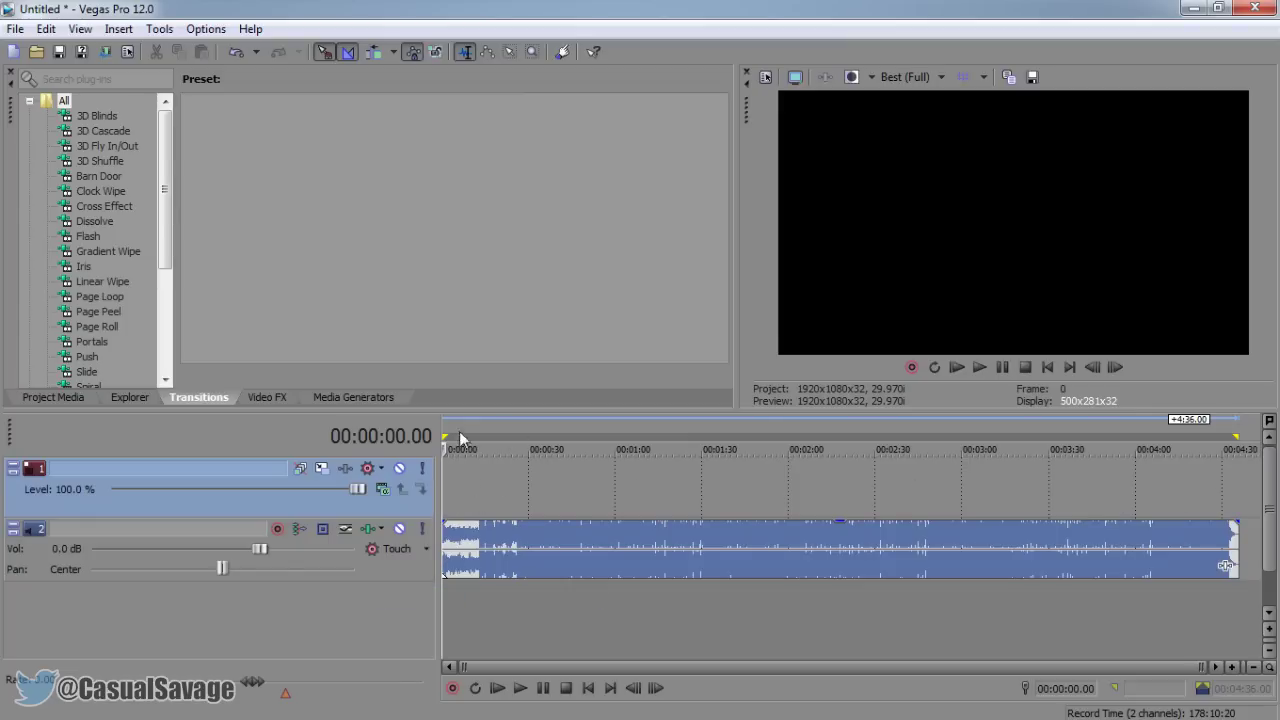
{"action": "left_click", "coordinate": [352, 397]}
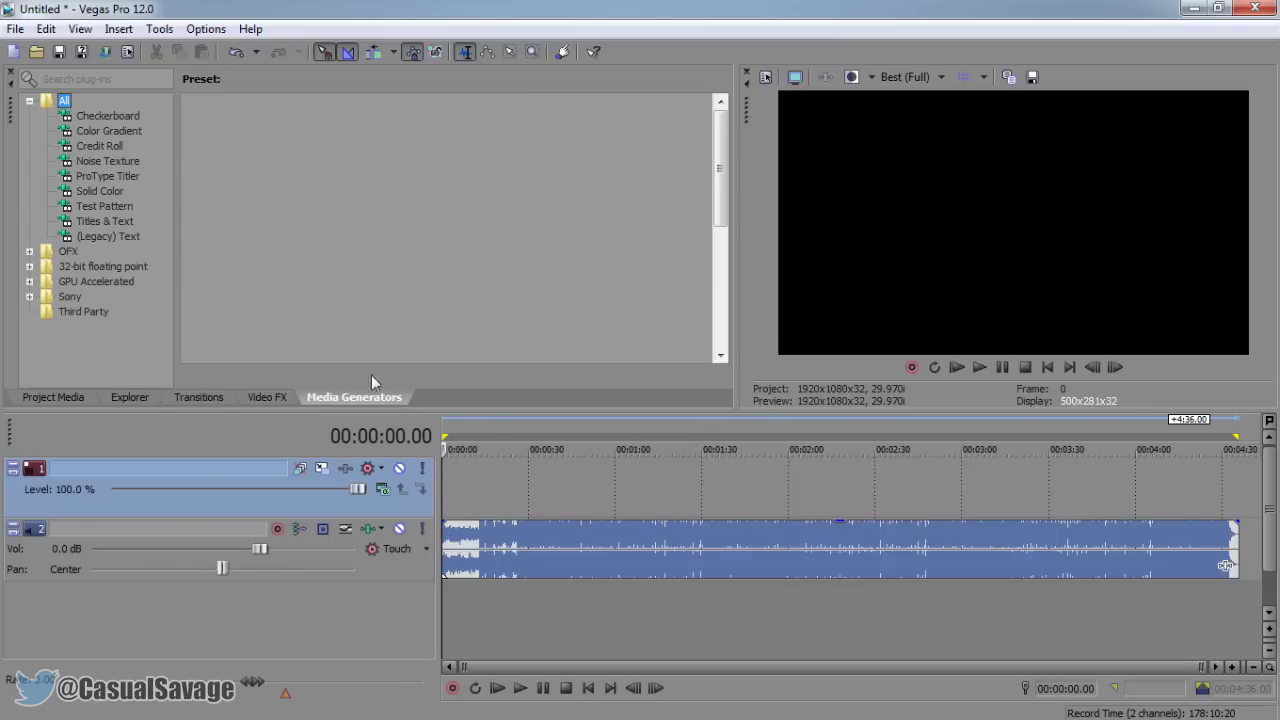
{"action": "left_click", "coordinate": [131, 242]}
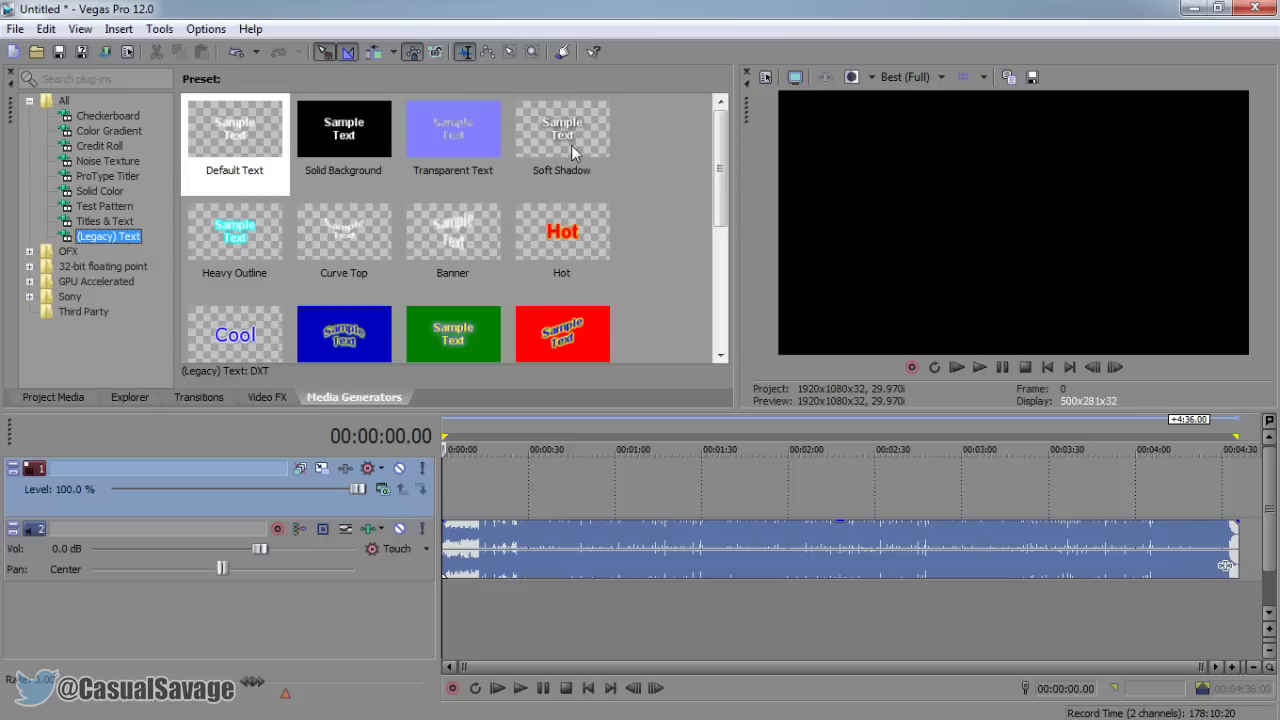
{"action": "left_click_drag", "start_coordinate": [571, 145], "coordinate": [451, 504]}
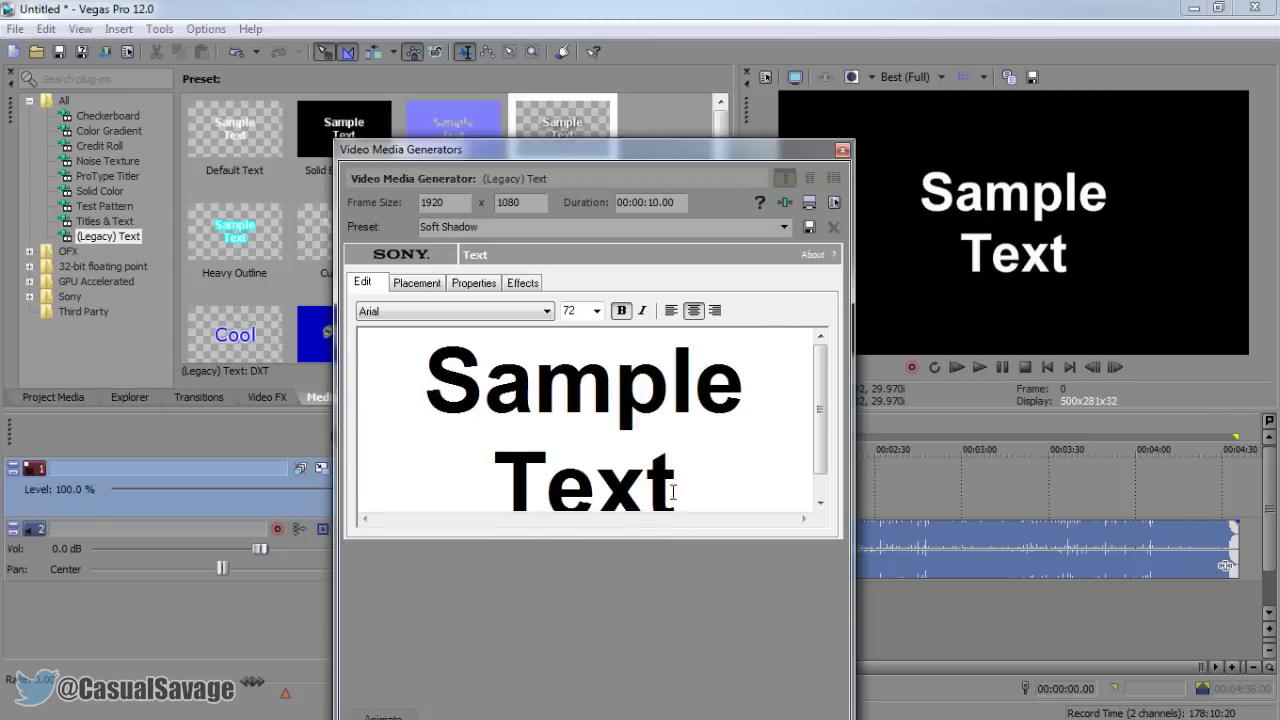
Step: Enter the title text 'INSTRUMENTAL' and 'BY CS' on two lines
{"action": "type", "text": "INSTR"}
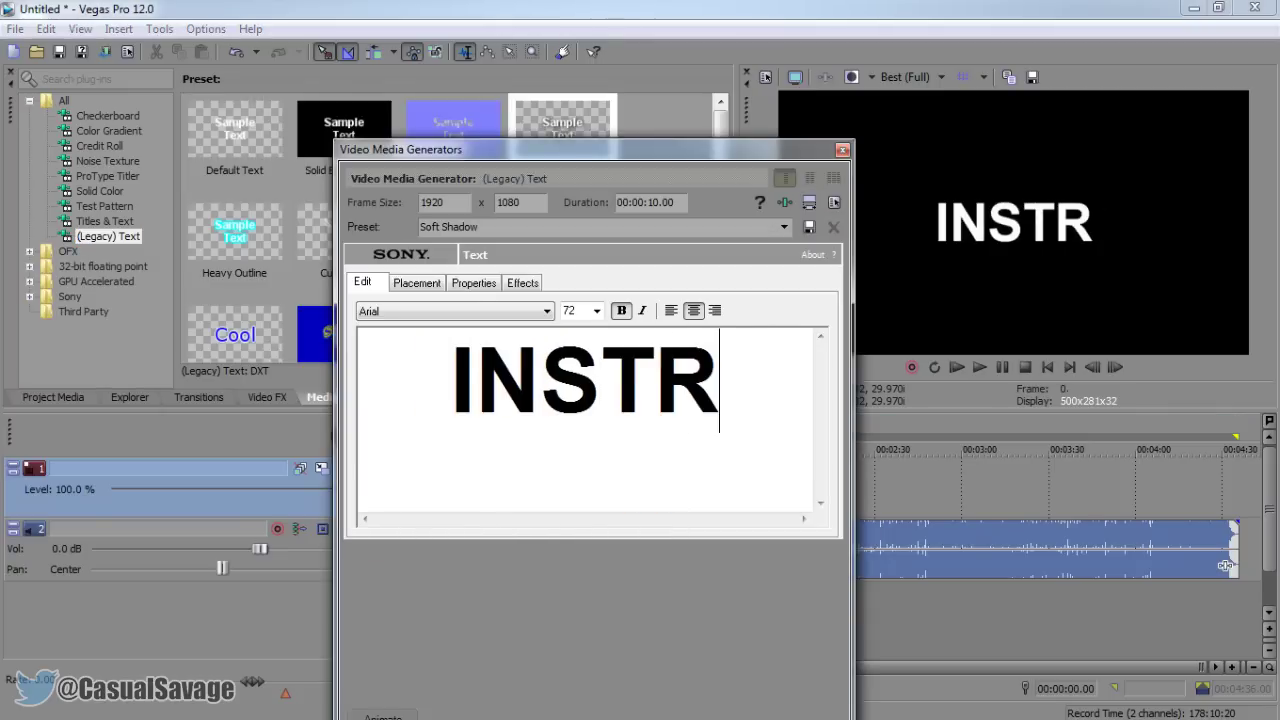
{"action": "type", "text": "UMENTAL"}
{"action": "key", "text": "Return"}
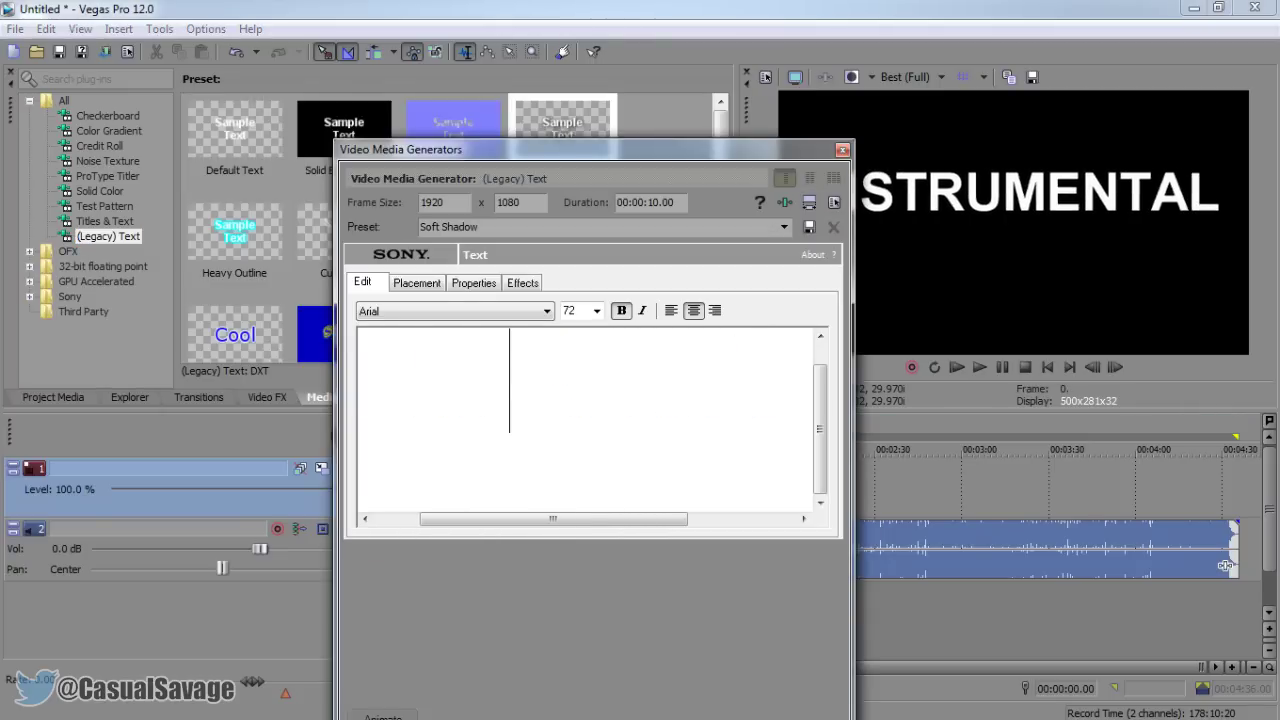
{"action": "type", "text": "BY CS"}
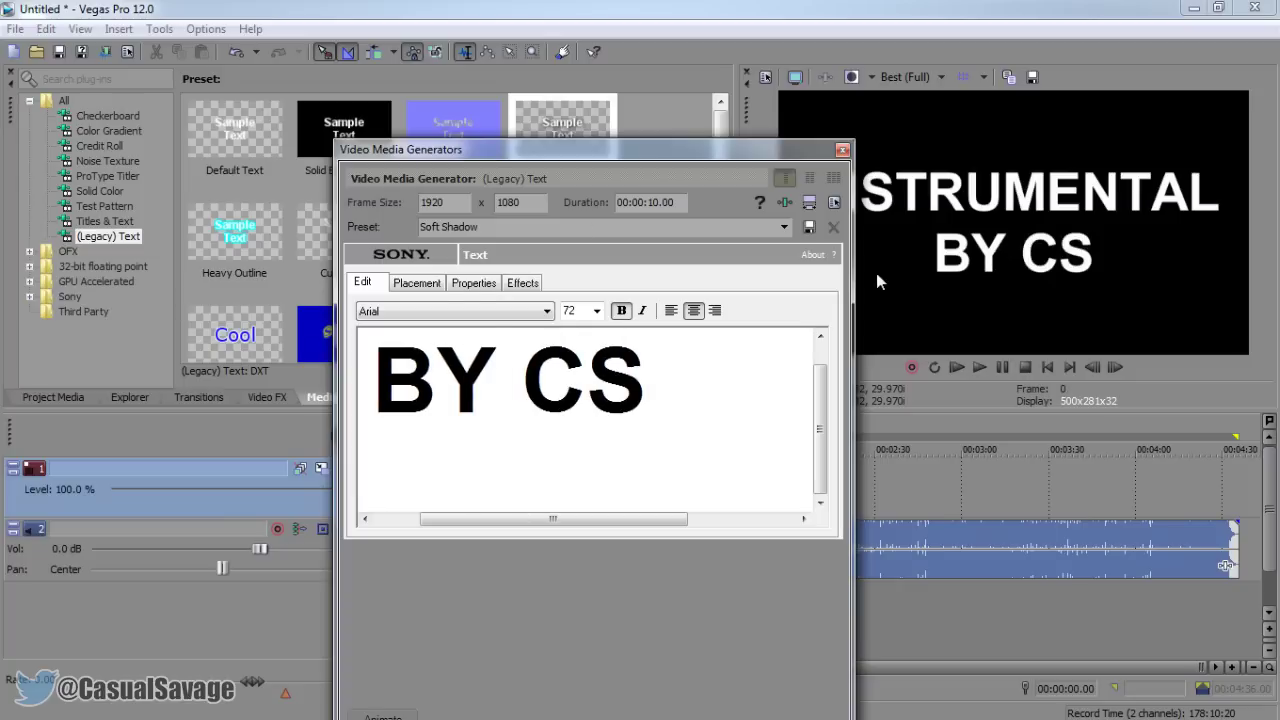
{"action": "left_click", "coordinate": [842, 150]}
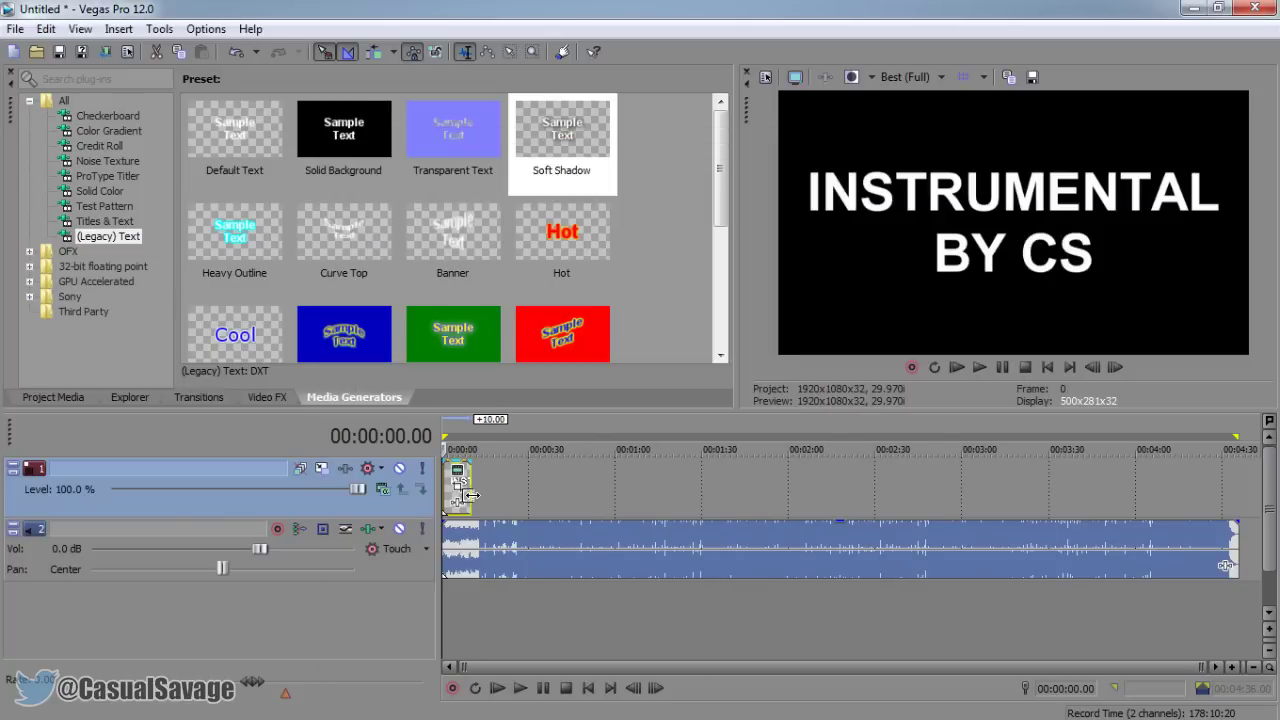
Step: Stretch the title event to the audio's 4:36 end and time-select the whole project
{"action": "left_click_drag", "start_coordinate": [470, 495], "coordinate": [1238, 505]}
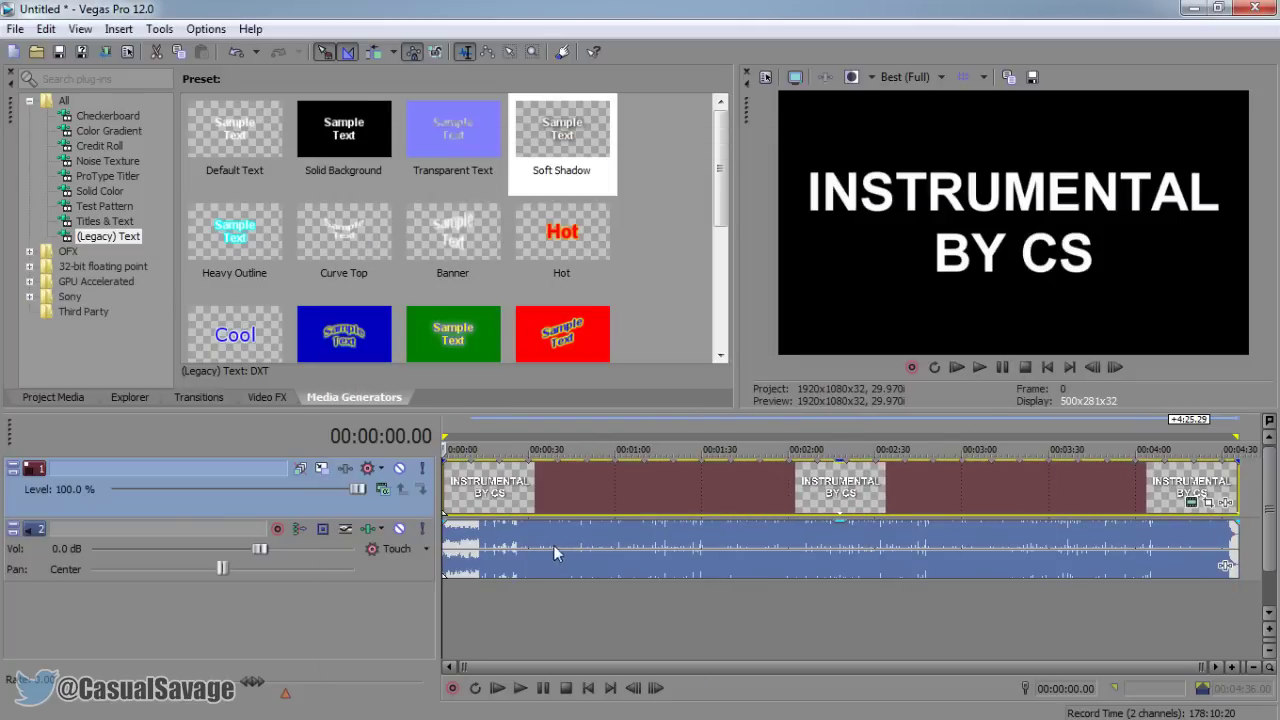
{"action": "left_click", "coordinate": [1240, 538]}
{"action": "scroll", "coordinate": [1153, 528], "scroll_direction": "up", "scroll_amount": 5}
{"action": "scroll", "coordinate": [1153, 528], "scroll_direction": "down", "scroll_amount": 7}
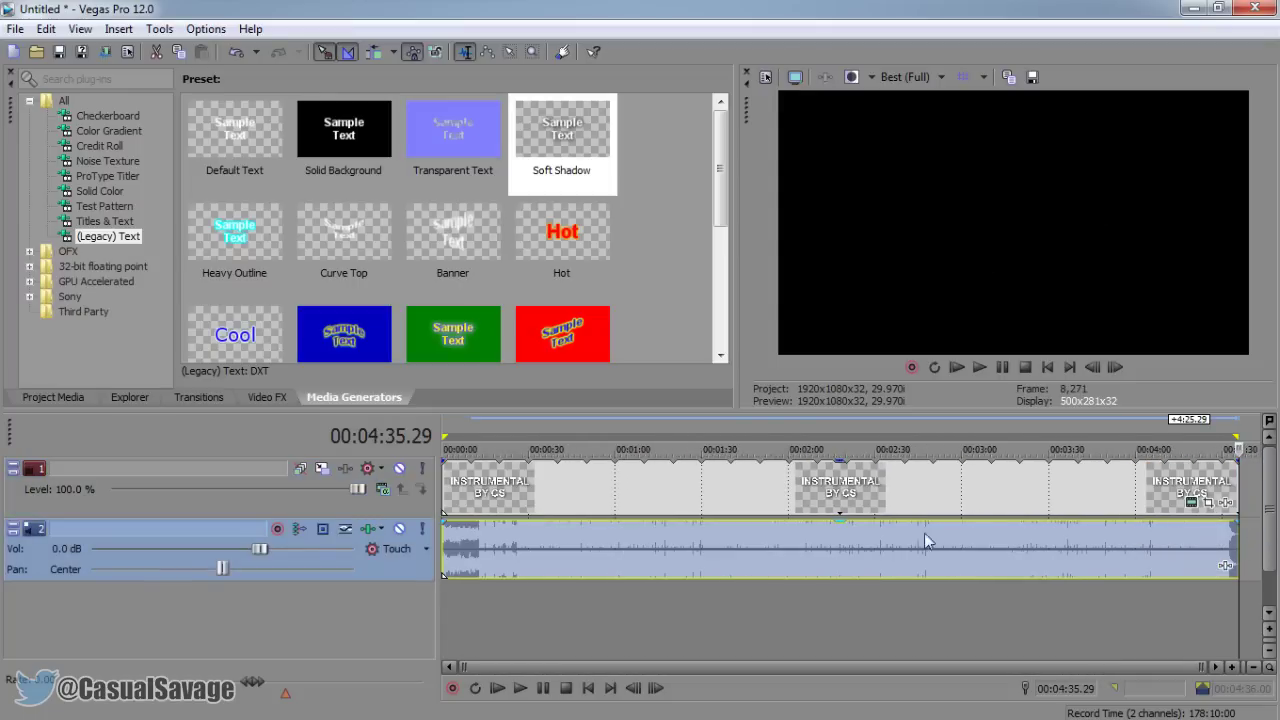
{"action": "double_click", "coordinate": [644, 425]}
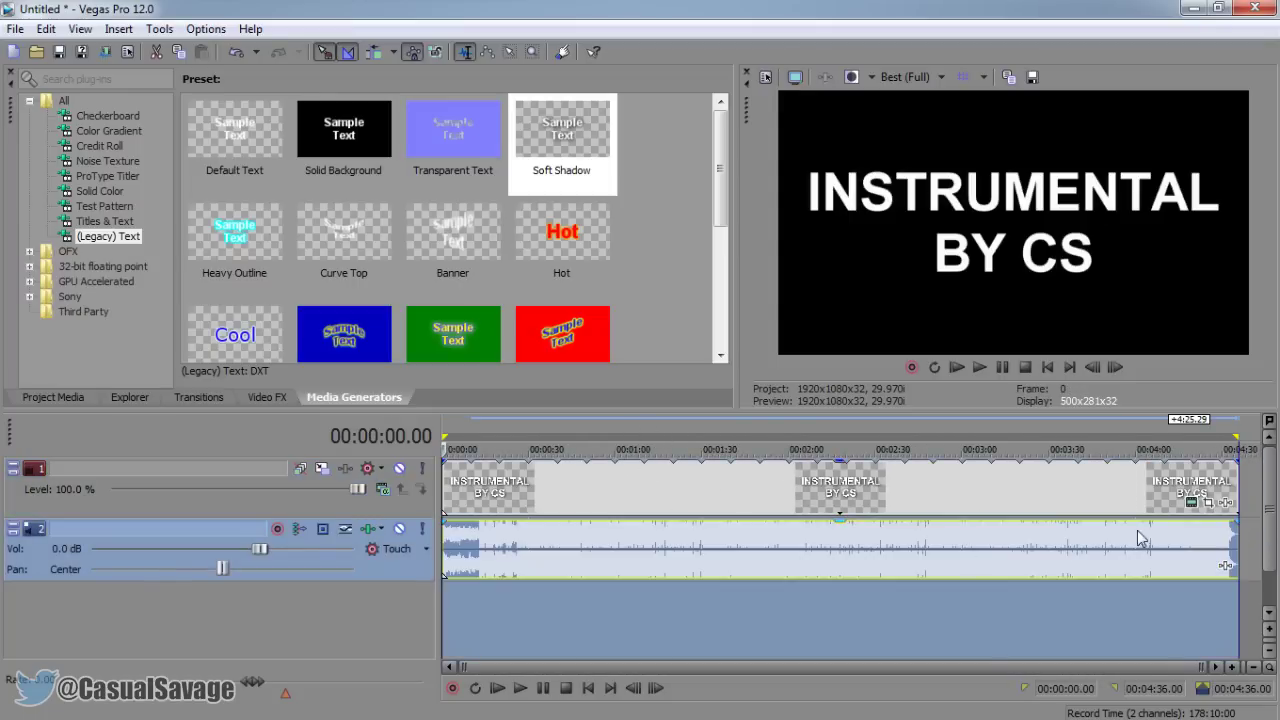
{"action": "left_click", "coordinate": [16, 30]}
Step: Set the render format to Windows Media Video V11 6 Mbps HD 720-30p, named Instrumental
{"action": "left_click", "coordinate": [54, 163]}
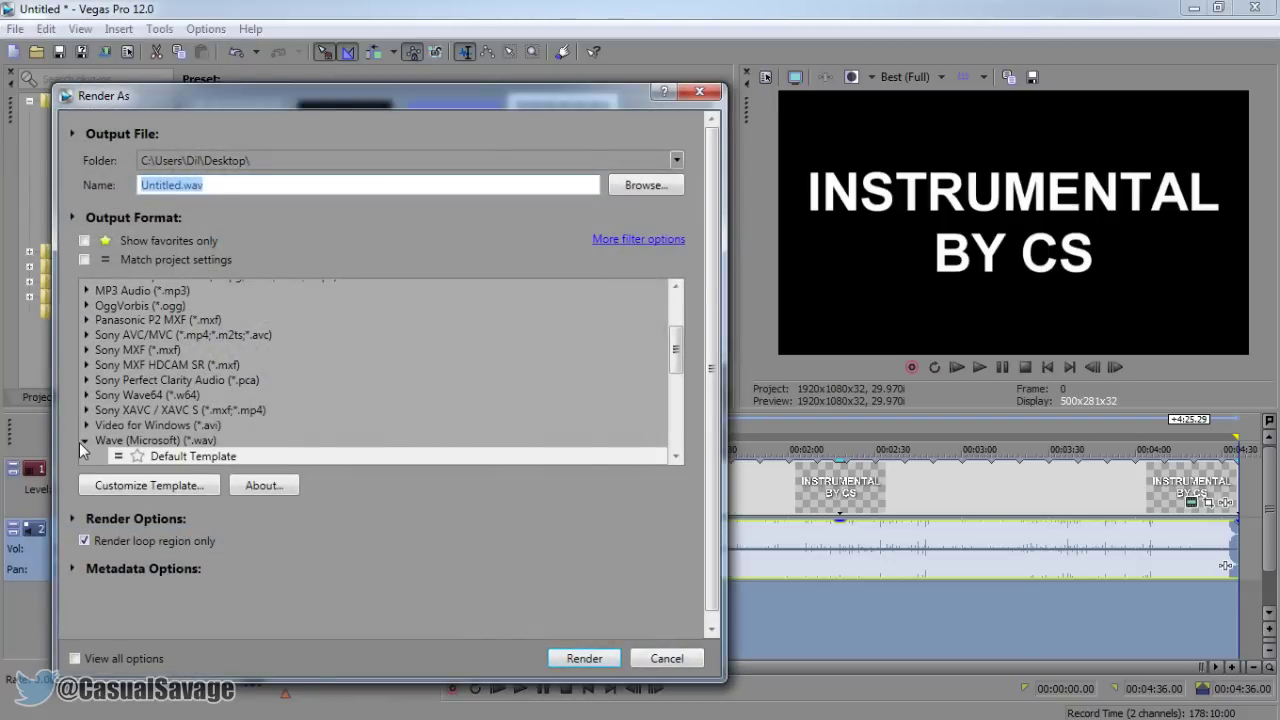
{"action": "left_click", "coordinate": [84, 441]}
{"action": "scroll", "coordinate": [163, 418], "scroll_direction": "down", "scroll_amount": 1}
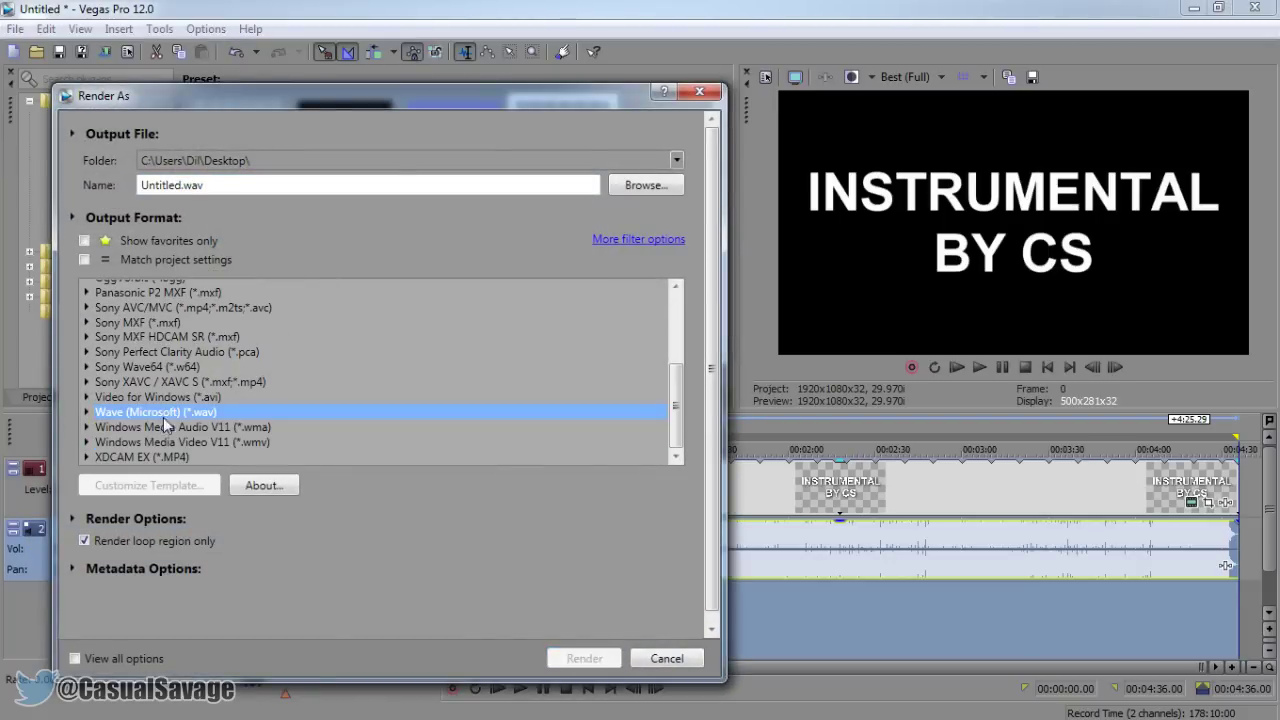
{"action": "left_click", "coordinate": [86, 442]}
{"action": "scroll", "coordinate": [160, 316], "scroll_direction": "up", "scroll_amount": 4}
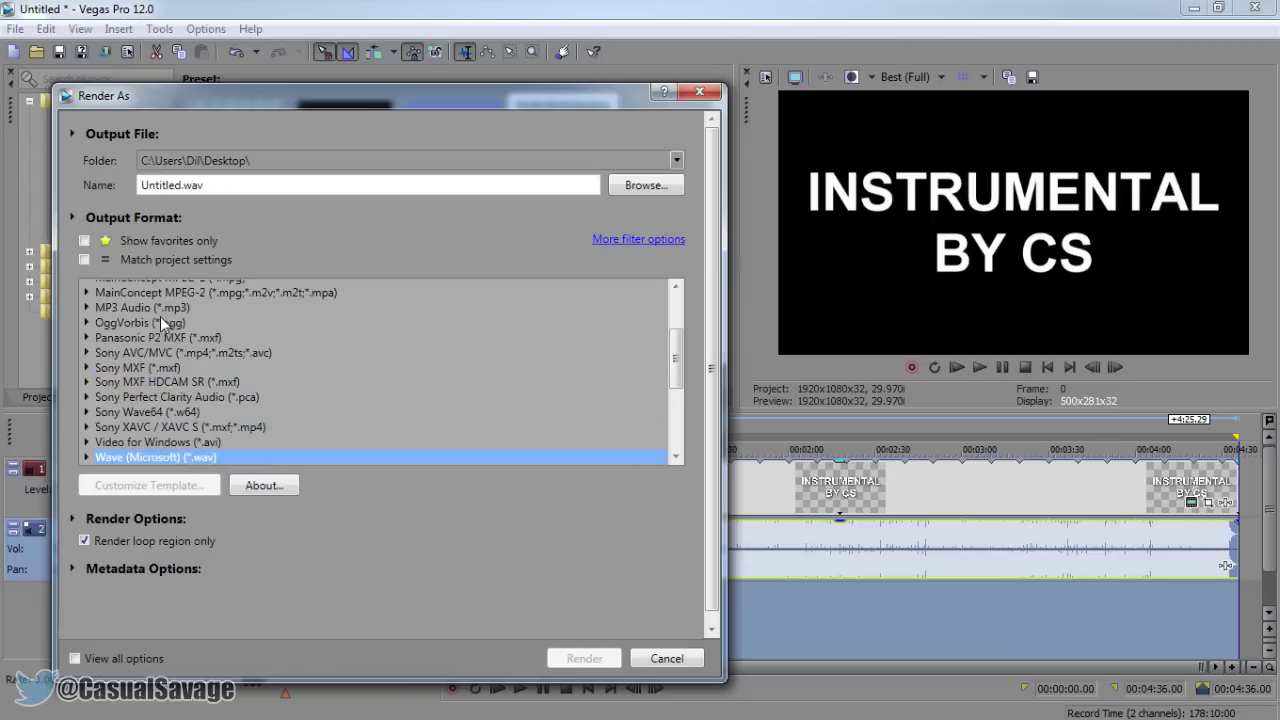
{"action": "scroll", "coordinate": [204, 342], "scroll_direction": "down", "scroll_amount": 4}
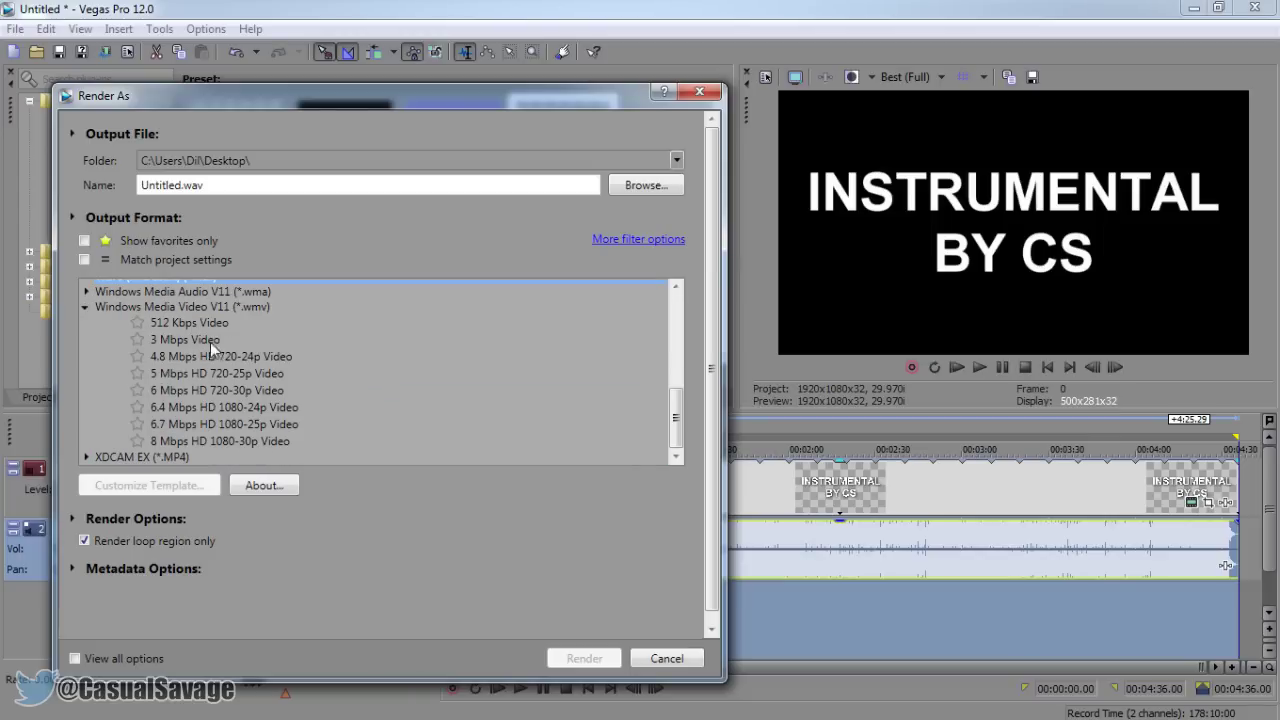
{"action": "left_click", "coordinate": [243, 391]}
{"action": "double_click", "coordinate": [160, 187]}
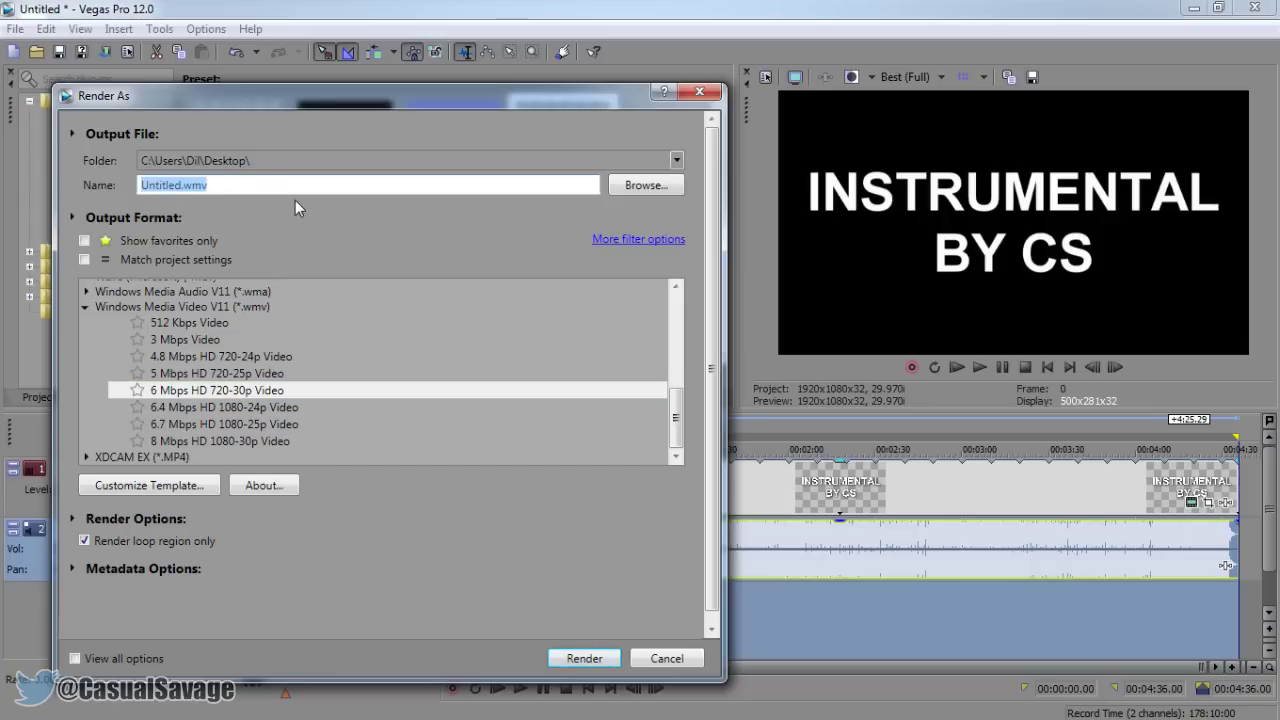
{"action": "key", "text": "BackSpace"}
{"action": "type", "text": "Instrume"}
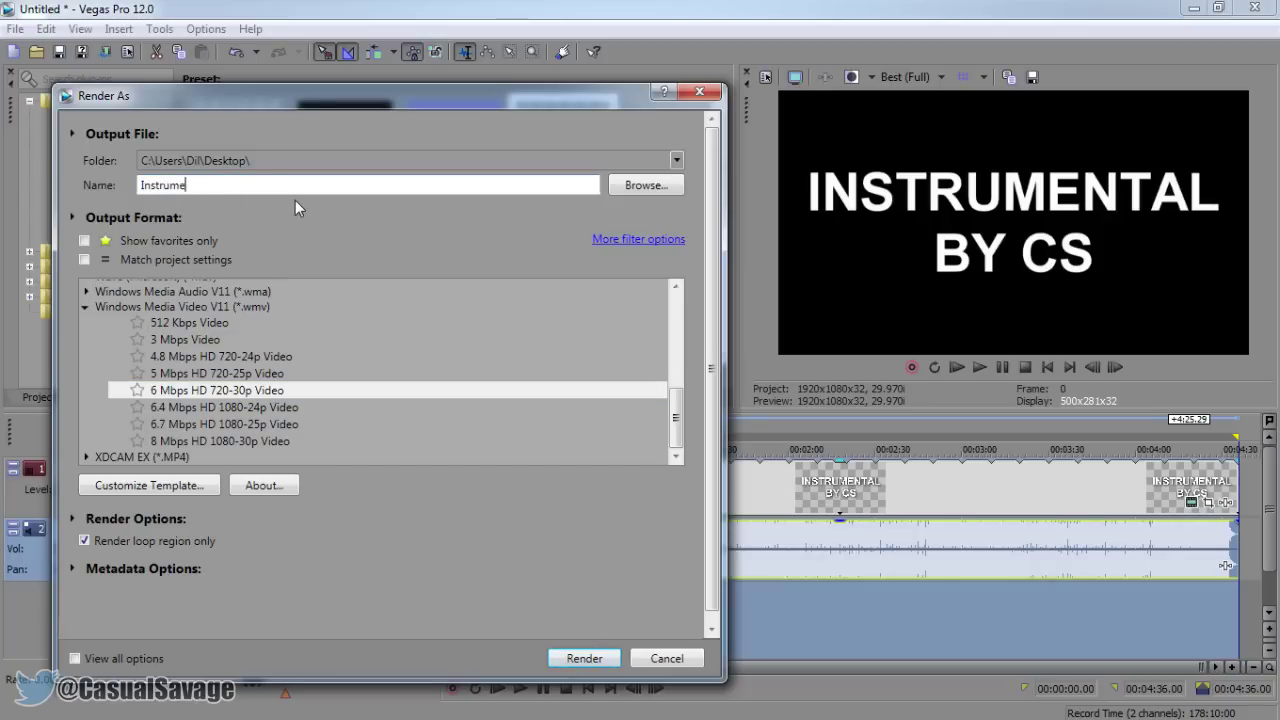
{"action": "type", "text": "ntal"}
Step: Start rendering Instrumental.wmv
{"action": "key", "text": "Return"}
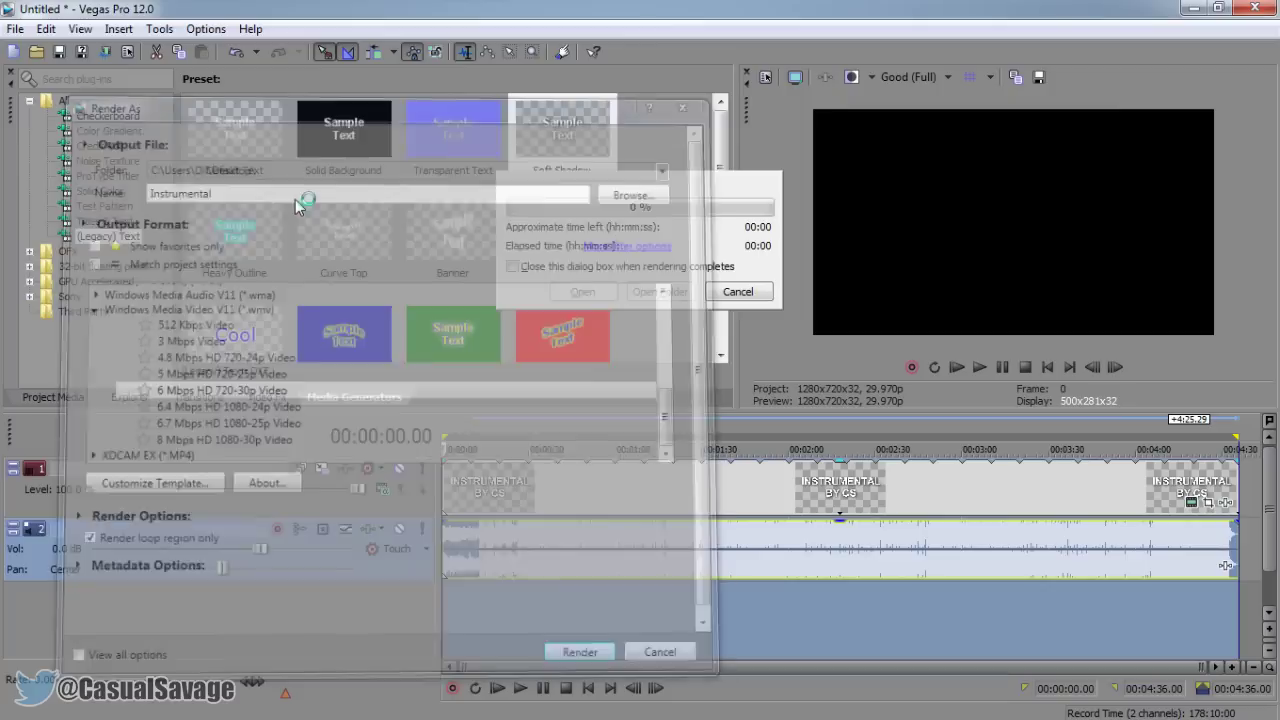